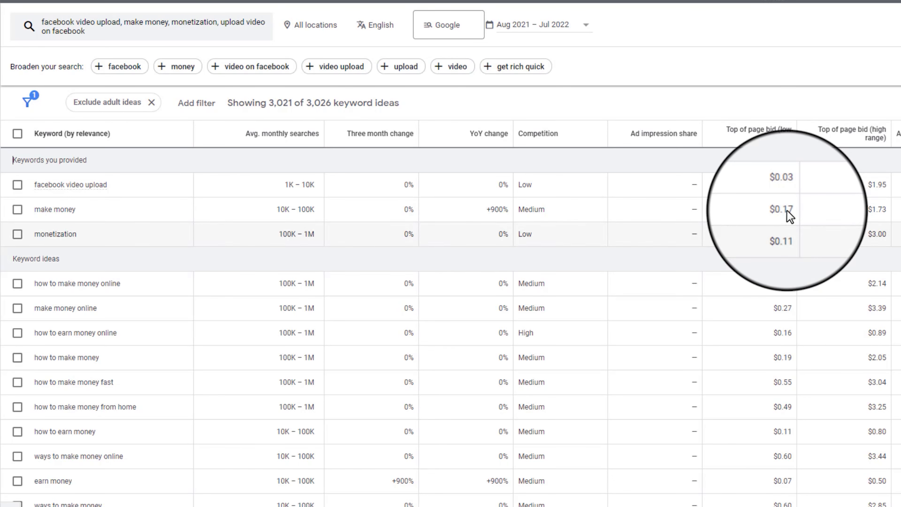
# Step: Review the low-range top of page bids for the provided keywords in the keyword planner
pyautogui.moveTo(786, 234); pyautogui.dragTo(791, 233)
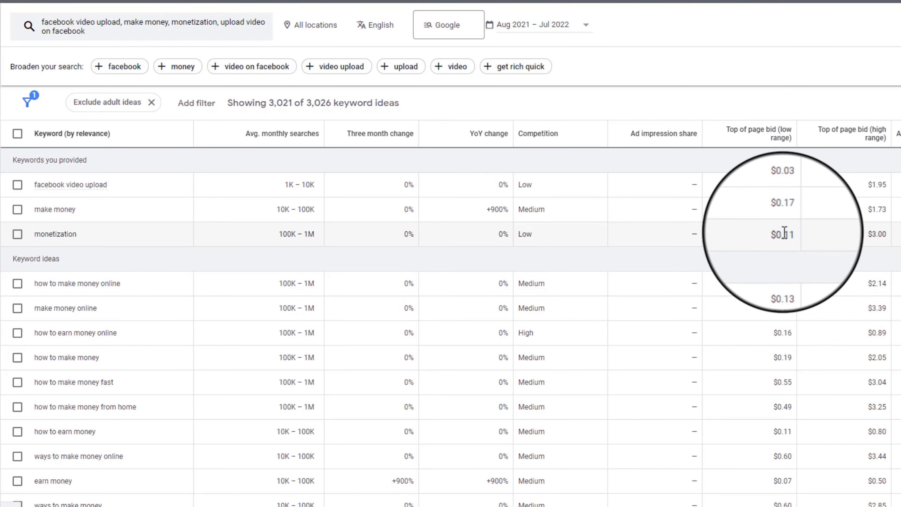
pyautogui.moveTo(773, 184); pyautogui.dragTo(794, 185)
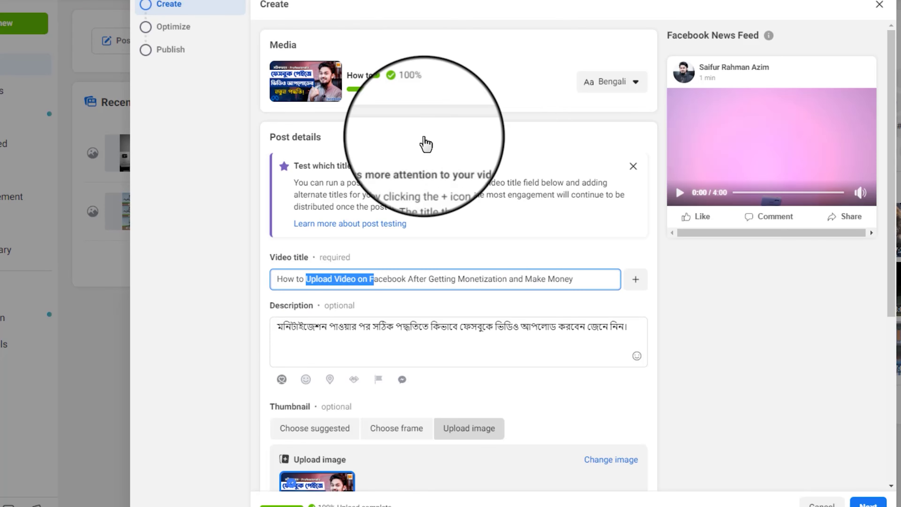
# Step: Switch to the Creator Studio video post and add "#monetization" as a new tag under Tags and collaborator
pyautogui.click(774, 321)
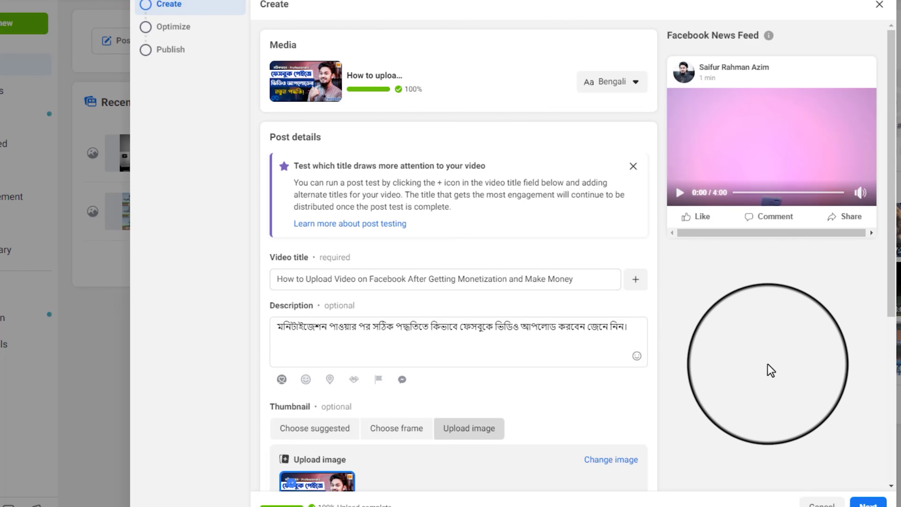
pyautogui.scroll(-7, 770, 368)
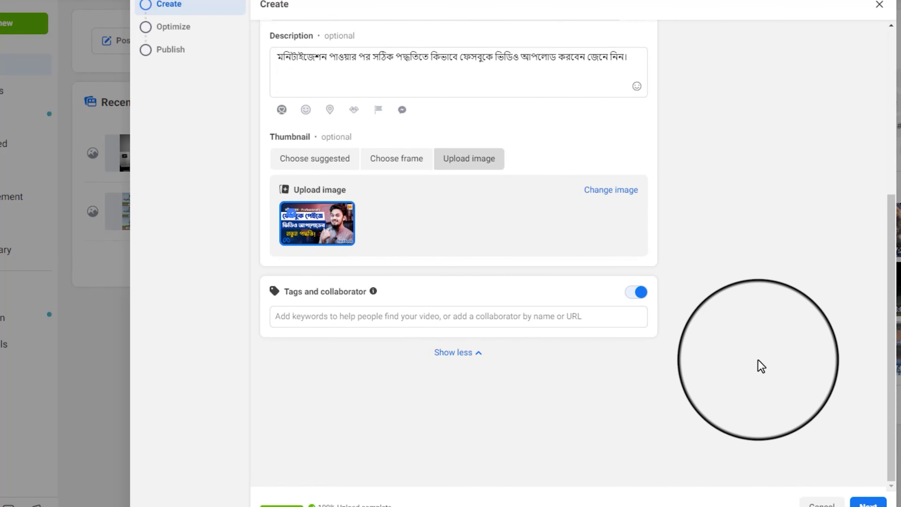
pyautogui.click(509, 319)
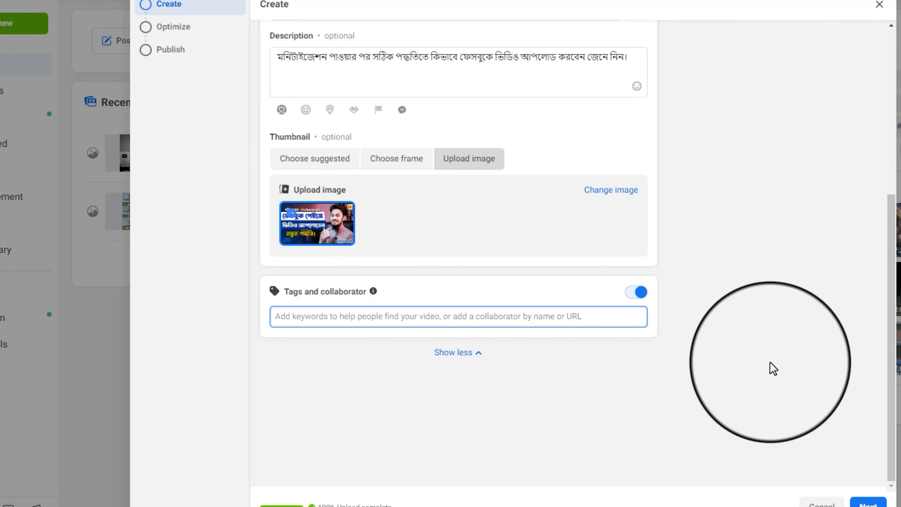
pyautogui.scroll(3, 773, 368)
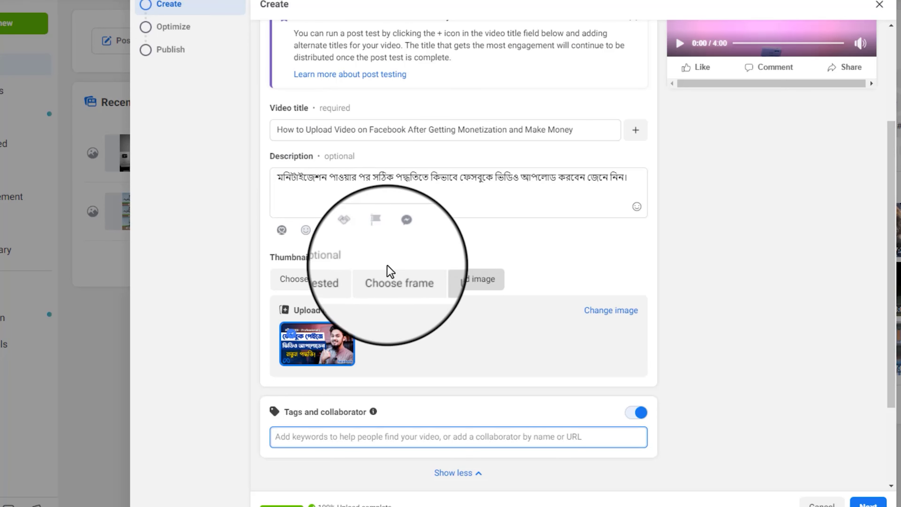
pyautogui.write('#m')
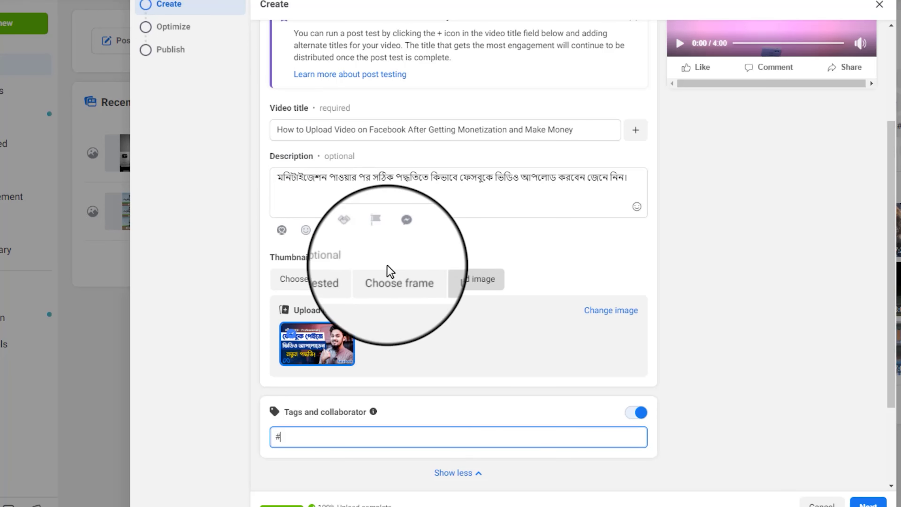
pyautogui.write('onetiz')
pyautogui.press('BackSpace')
pyautogui.press('BackSpace')
pyautogui.write('tiza')
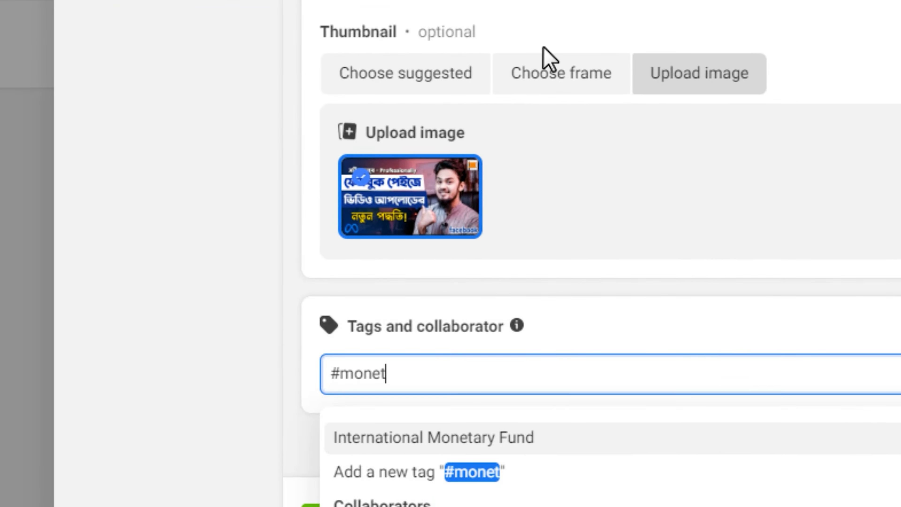
pyautogui.write('tion')
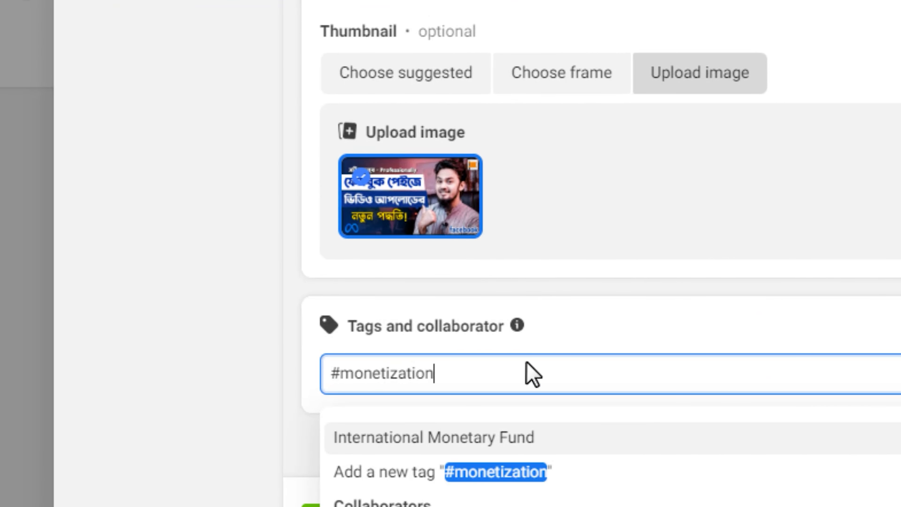
pyautogui.click(522, 478)
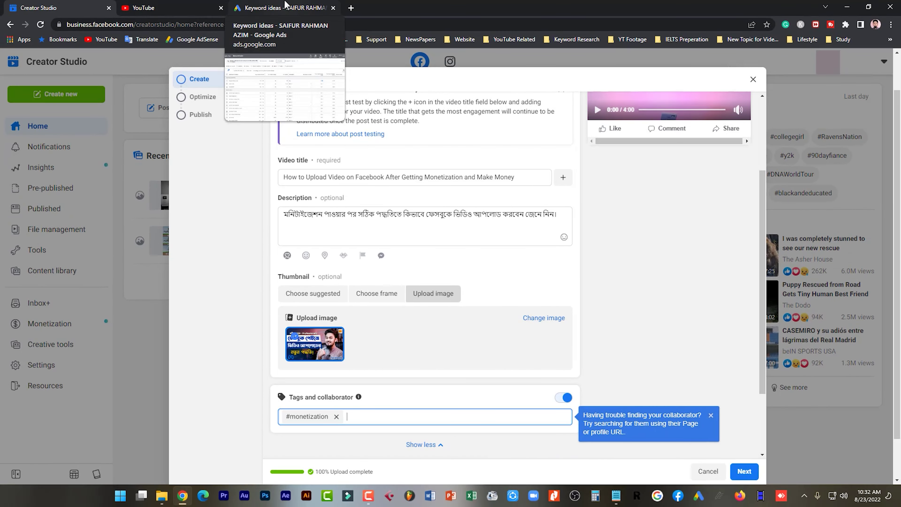
# Step: Open Rapidtags in a new browser tab and switch to its TikTok tag generator
pyautogui.click(285, 4)
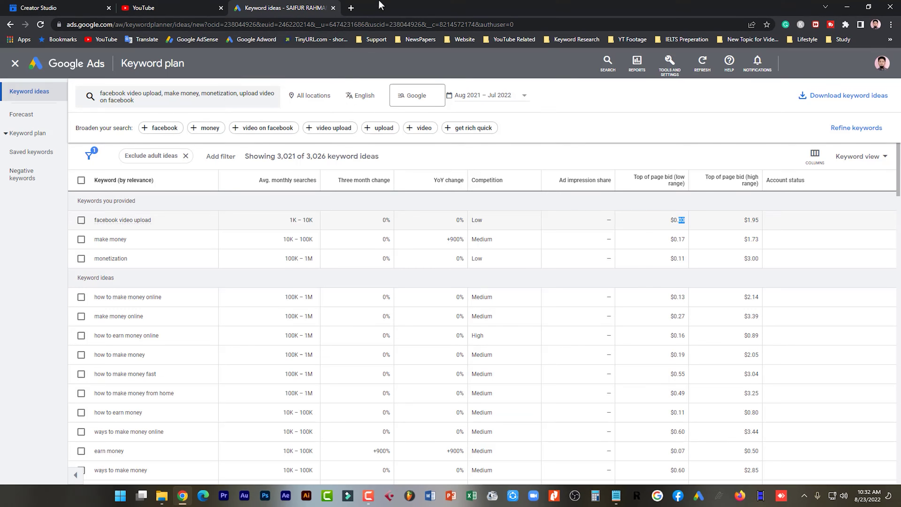
pyautogui.click(351, 7)
pyautogui.write('rap')
pyautogui.press('Return')
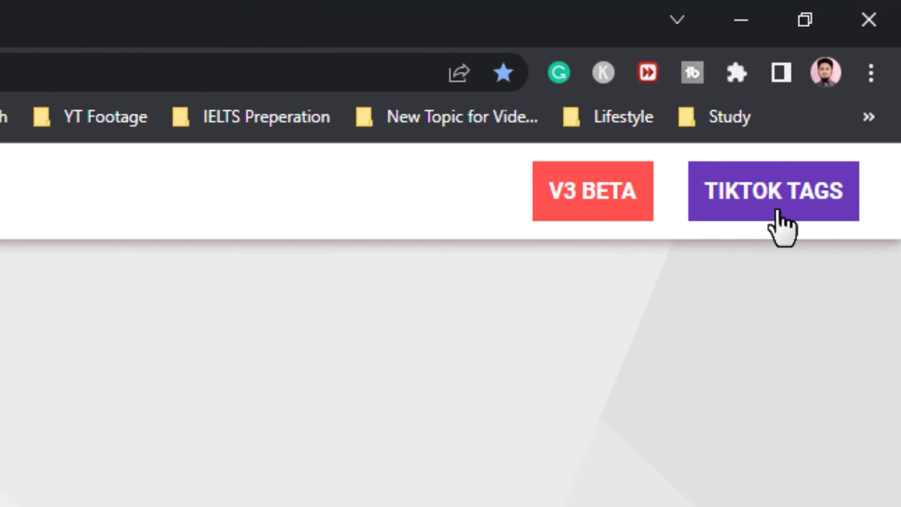
pyautogui.click(859, 70)
pyautogui.click(518, 170)
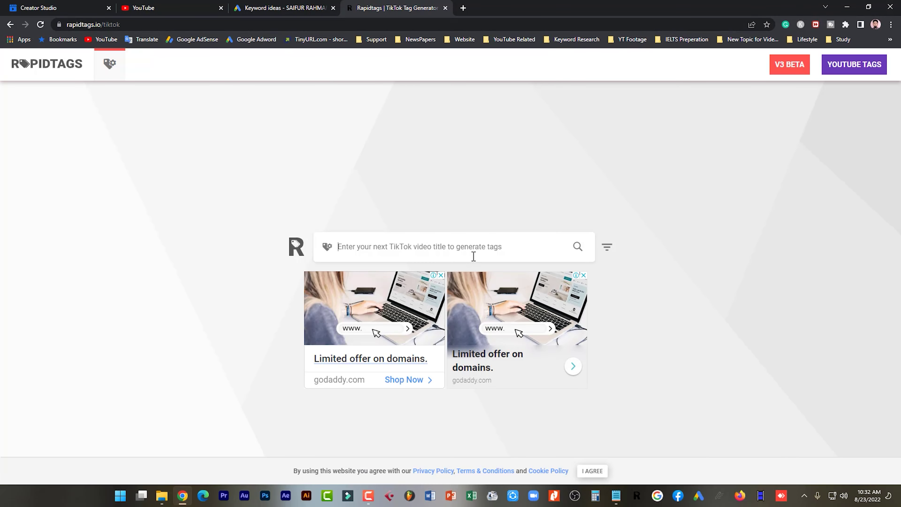
# Step: Generate TikTok tags for the video title "facebook video upload"
pyautogui.scroll(-1, 472, 255)
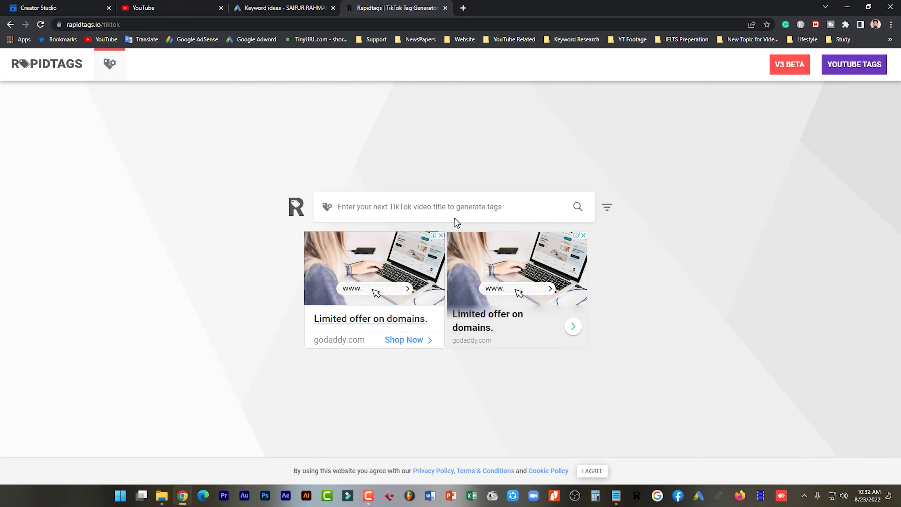
pyautogui.write('facebook ')
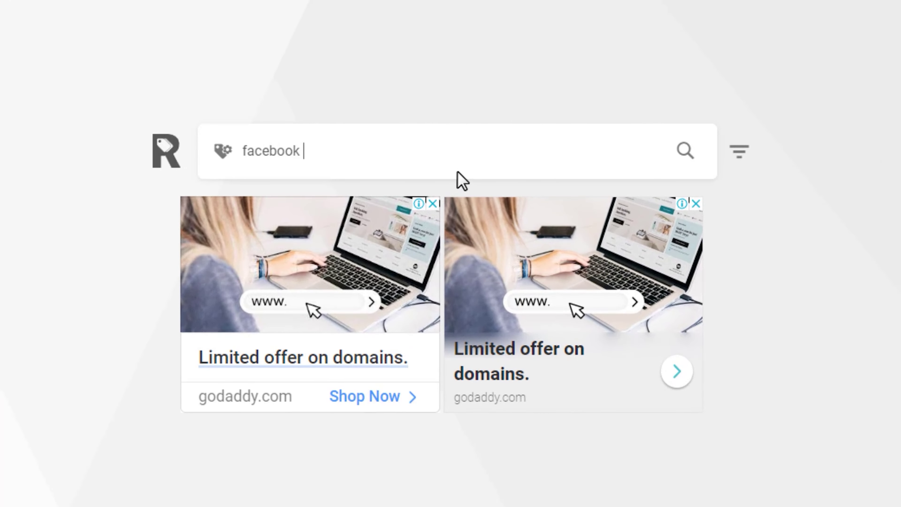
pyautogui.write('video upload\\')
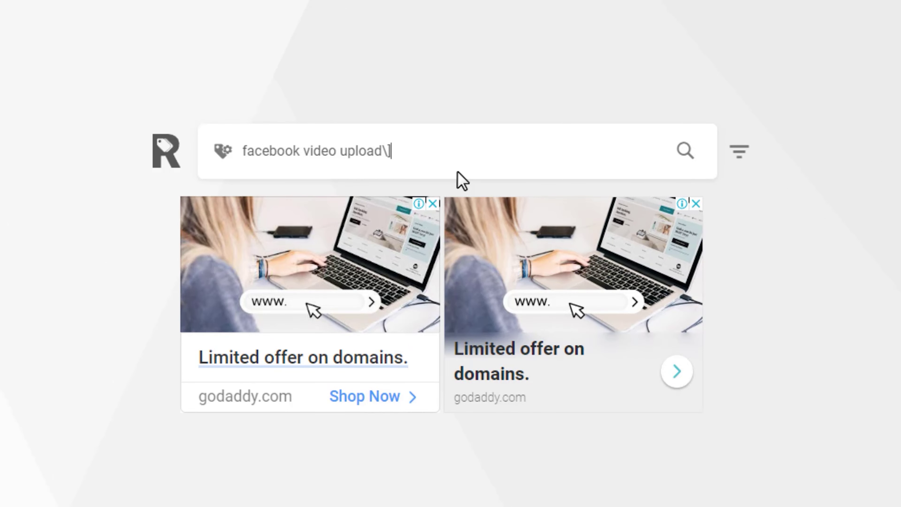
pyautogui.press('BackSpace')
pyautogui.press('Return')
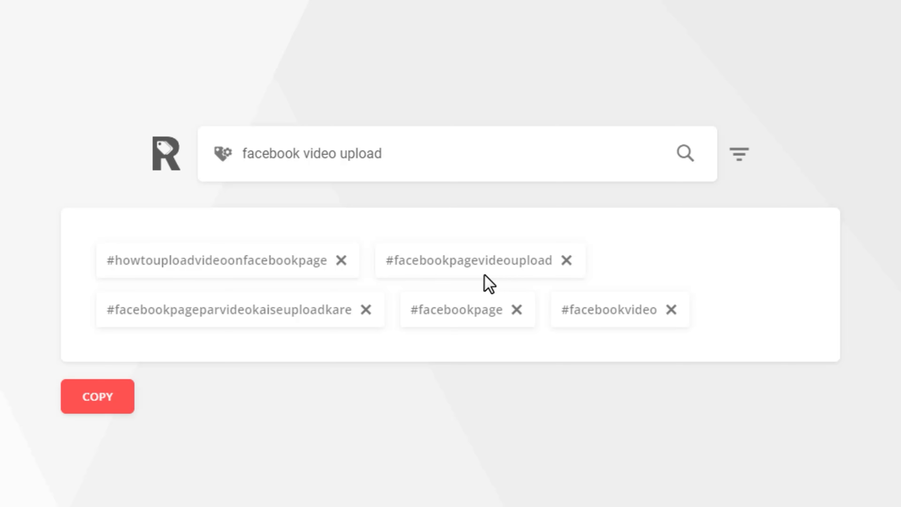
# Step: Copy all the generated tags and paste them into the Notepad document on a line below the English video title
pyautogui.click(82, 408)
pyautogui.hotkey('alt', 'Tab')
pyautogui.click(525, 194)
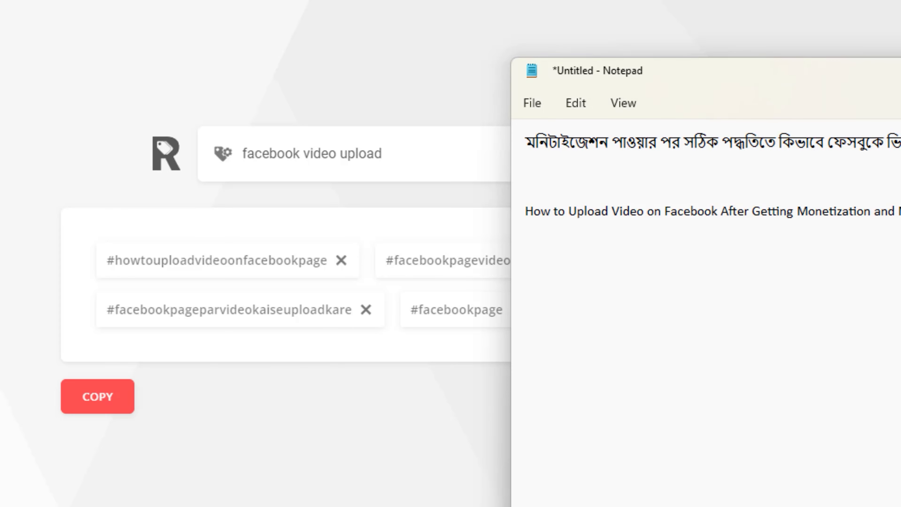
pyautogui.press('Return')
pyautogui.hotkey('ctrl', 'v')
# Step: Copy "#howtouploadvideoonfacebookpage" from Notepad and add it as a second tag on the Creator Studio video post
pyautogui.moveTo(722, 244); pyautogui.dragTo(566, 249)
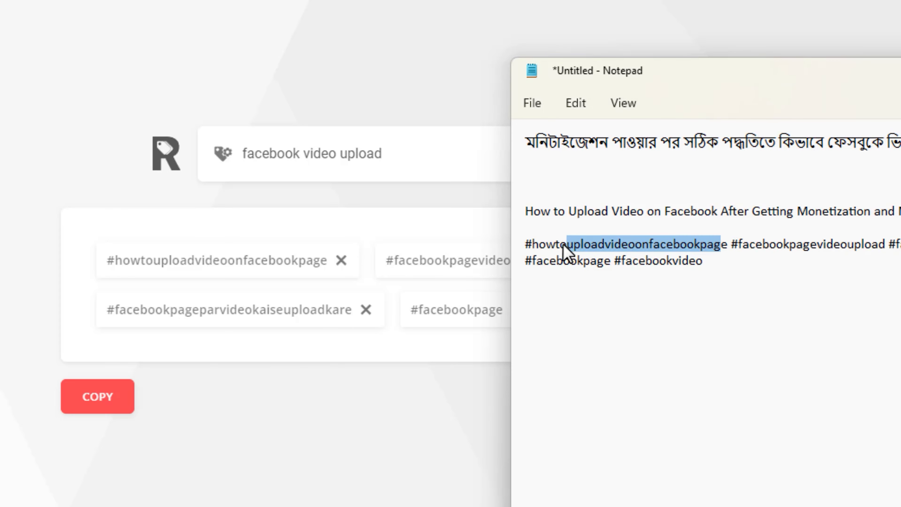
pyautogui.moveTo(728, 244); pyautogui.dragTo(505, 246)
pyautogui.hotkey('ctrl', 'c')
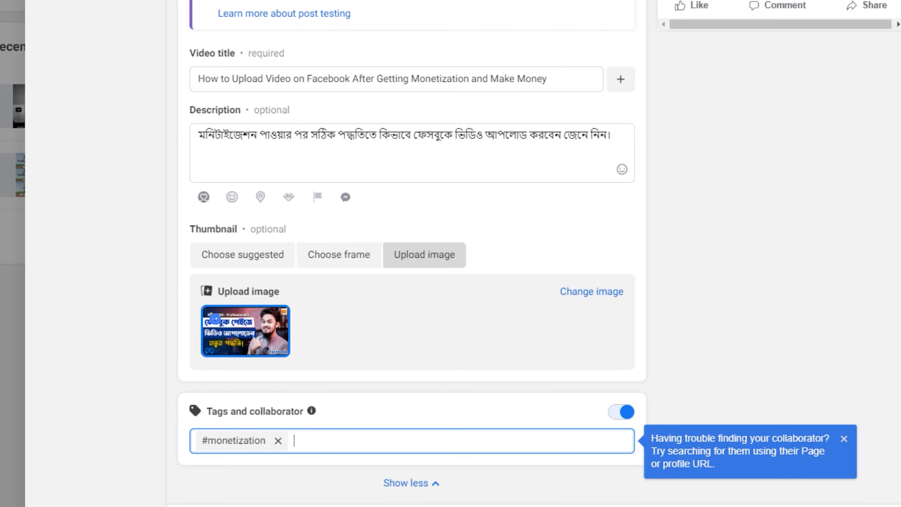
pyautogui.hotkey('ctrl', 'v')
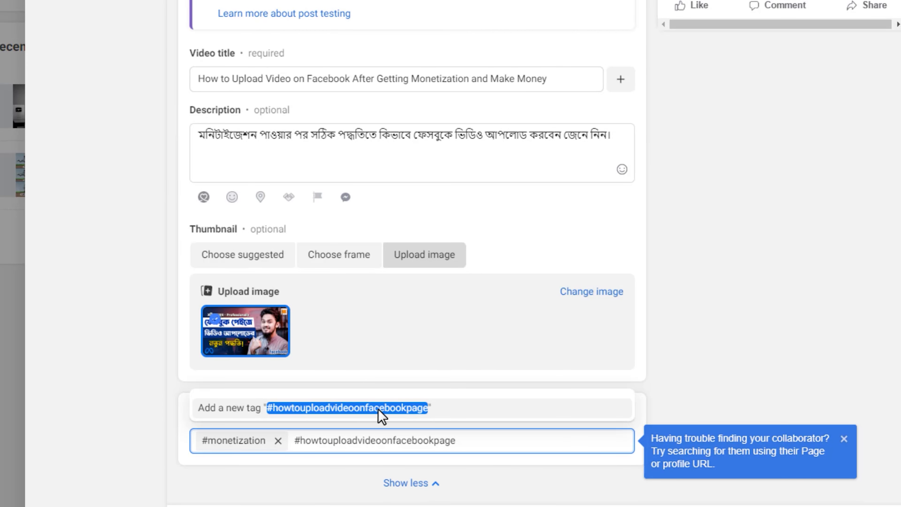
pyautogui.click(475, 405)
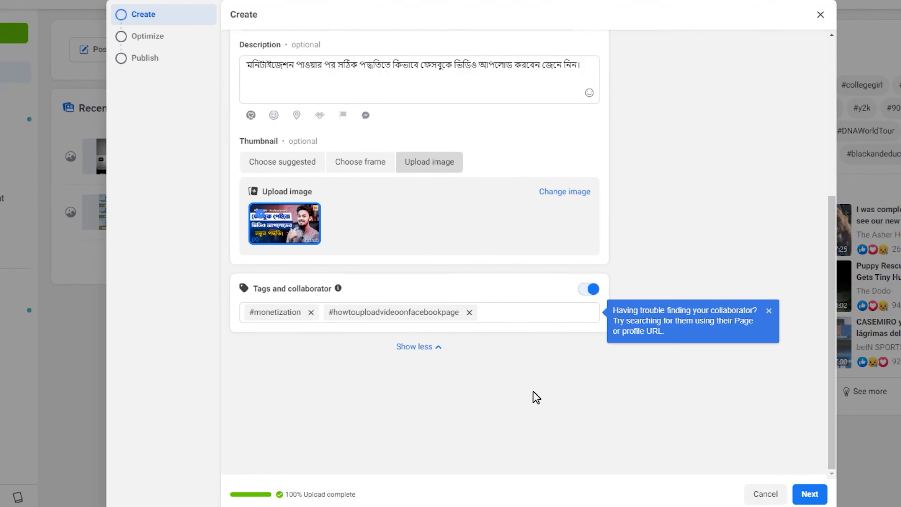
# Step: Proceed from the Create stage to the Optimize stage of the video post
pyautogui.scroll(6, 758, 366)
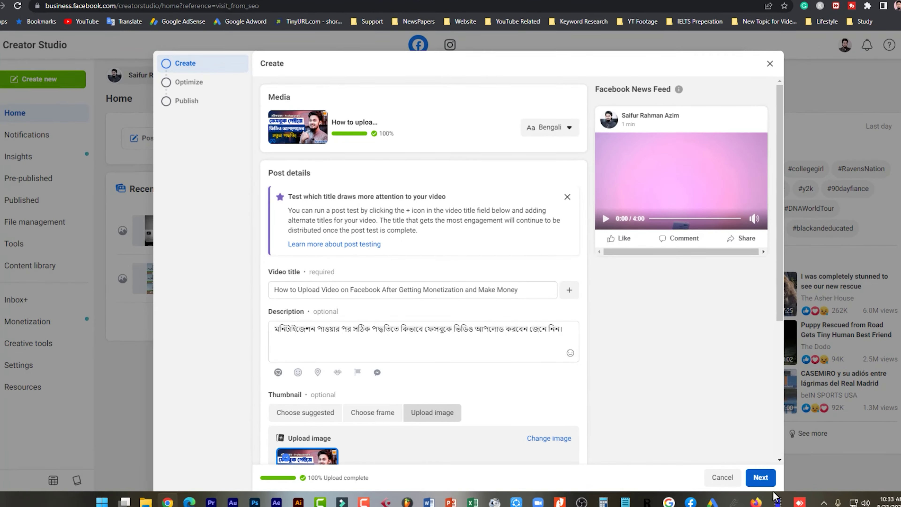
pyautogui.click(765, 478)
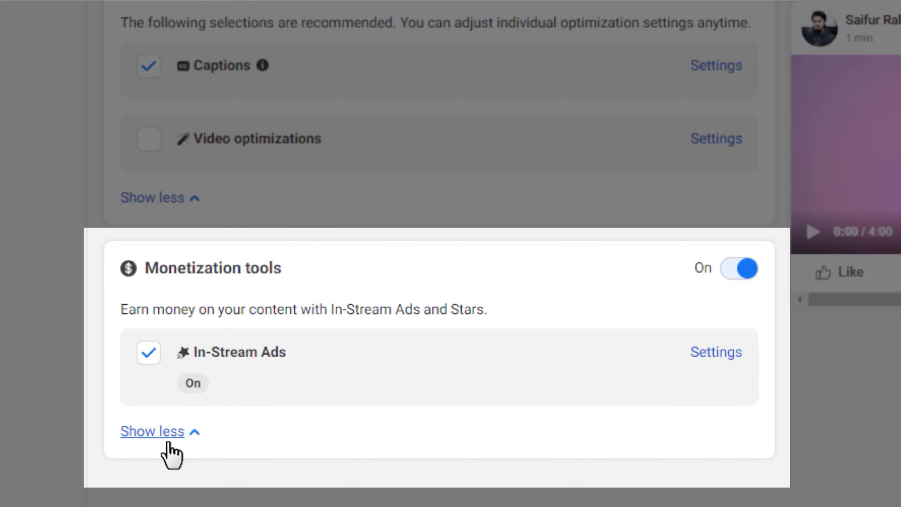
# Step: Turn In-Stream Ads off and back on in the Monetization tools section
pyautogui.click(166, 435)
pyautogui.click(176, 343)
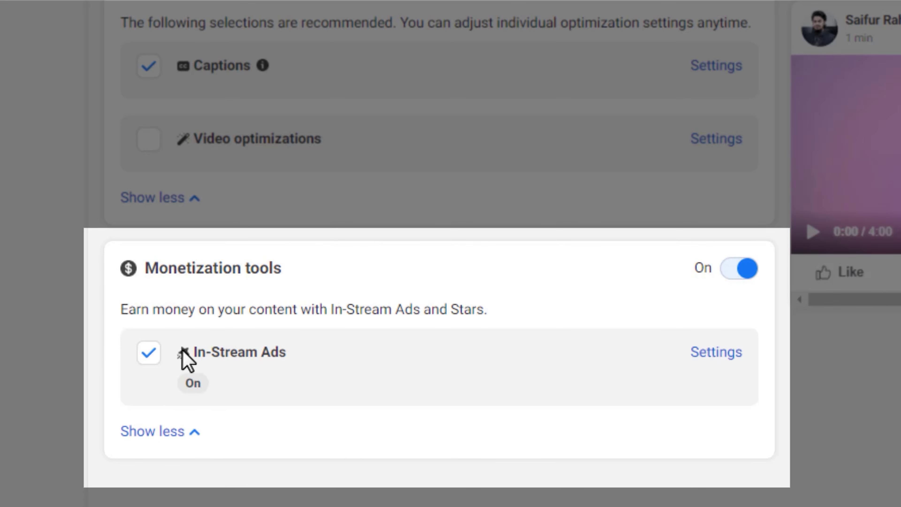
pyautogui.click(146, 353)
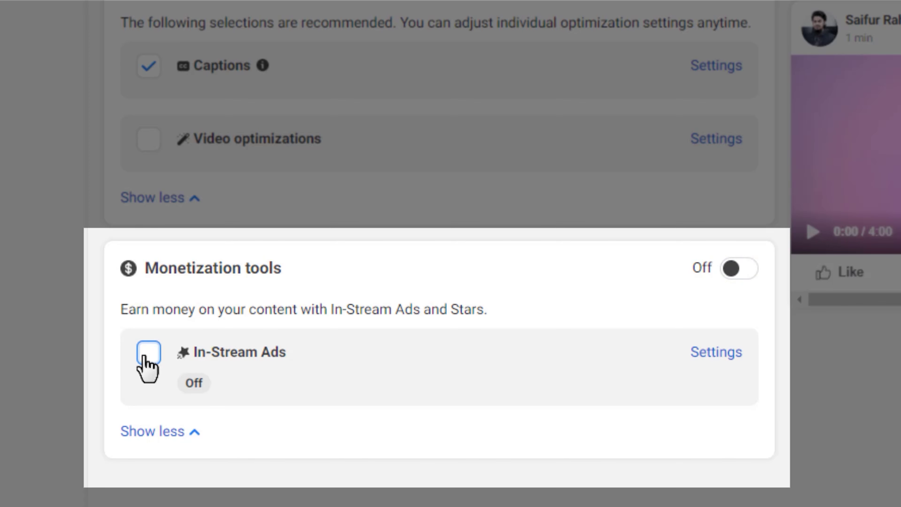
pyautogui.click(146, 355)
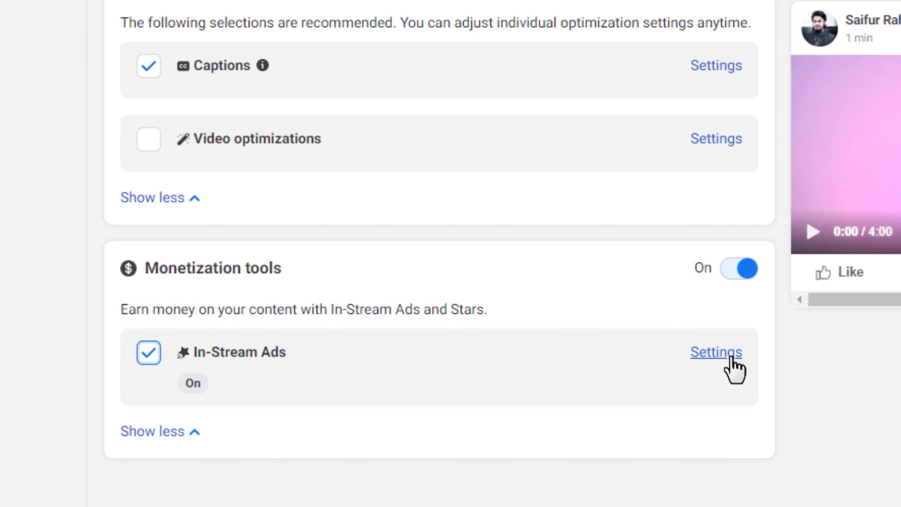
# Step: Open the In-Stream Ads settings, tick the option to exclude mid-roll ads from this video, and clear it again
pyautogui.click(726, 354)
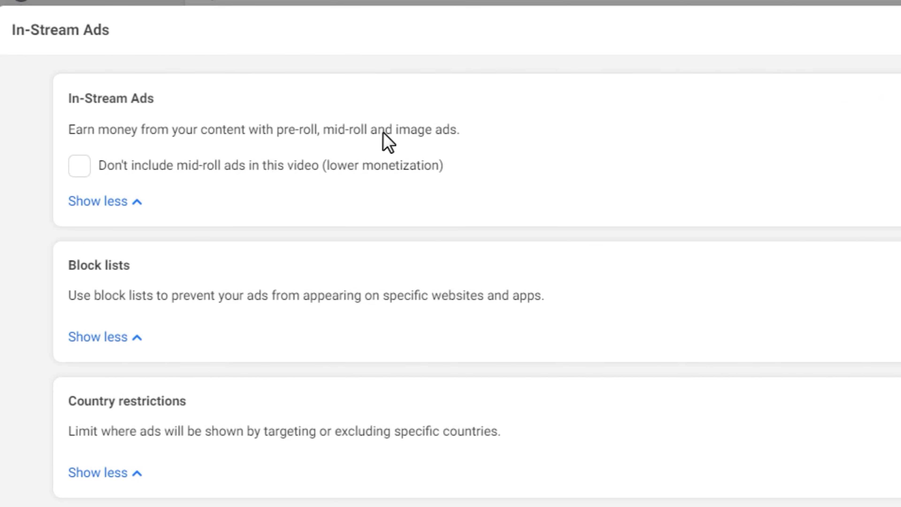
pyautogui.click(81, 168)
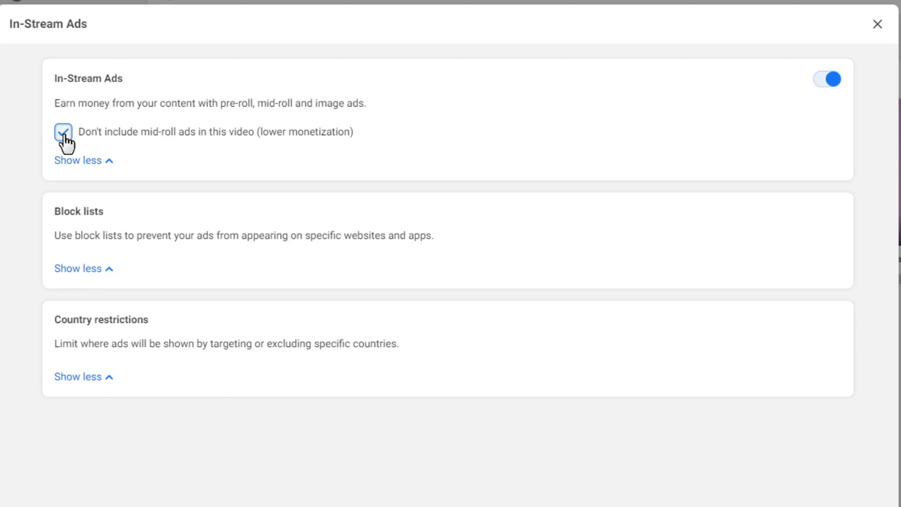
pyautogui.click(63, 133)
pyautogui.click(366, 137)
pyautogui.click(70, 134)
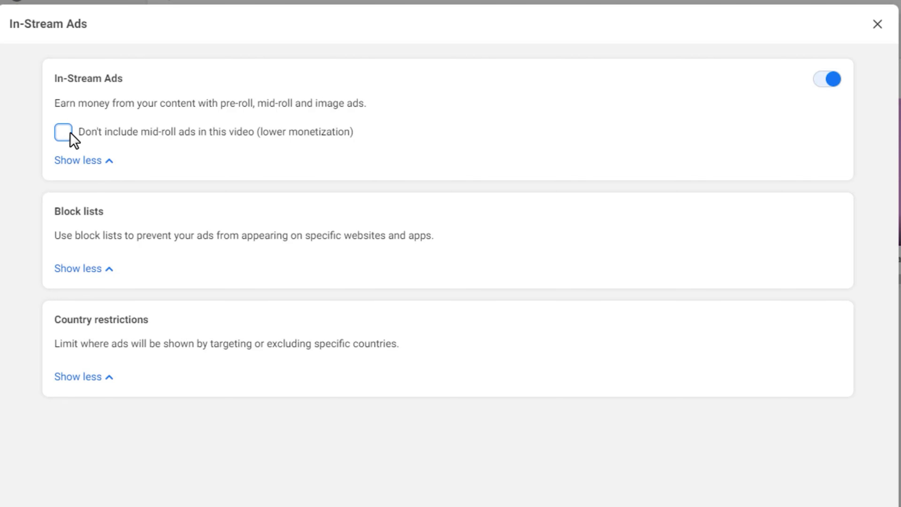